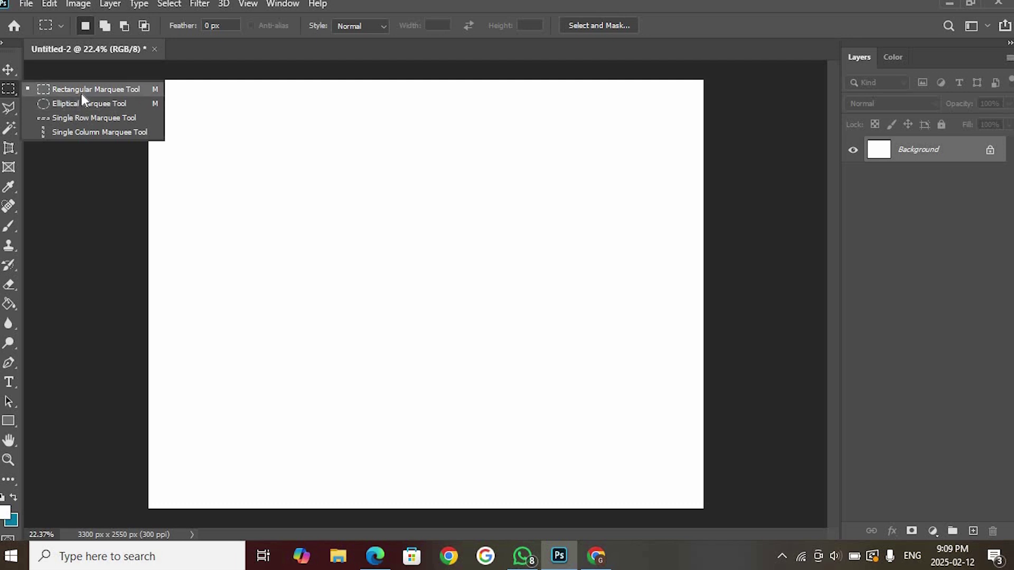
# Make a square selection in the canvas's upper-left area with the Rectangular Marquee tool and add a new layer.
pyautogui.click(81, 92)
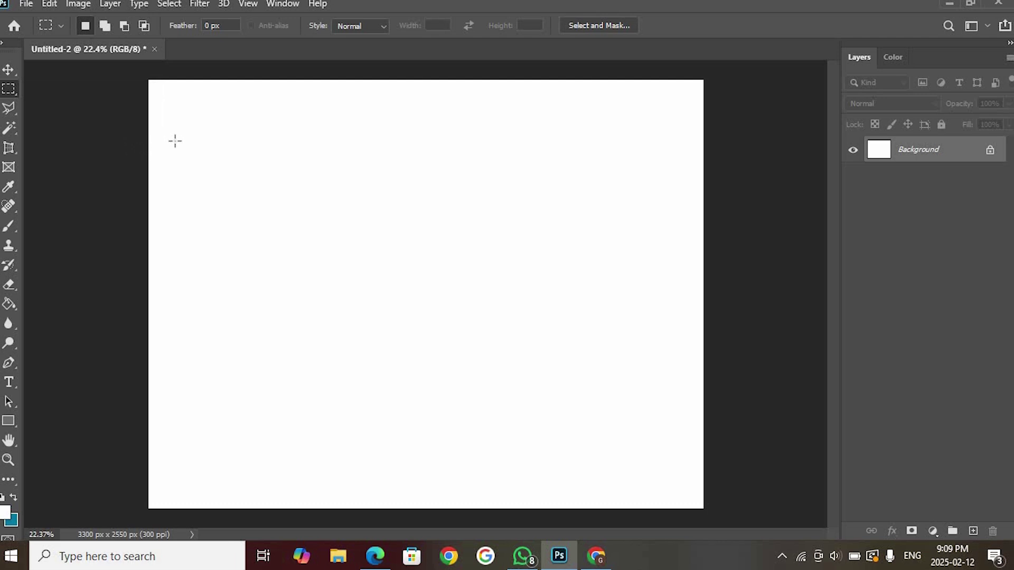
pyautogui.moveTo(175, 139); pyautogui.dragTo(395, 275)
pyautogui.click(977, 530)
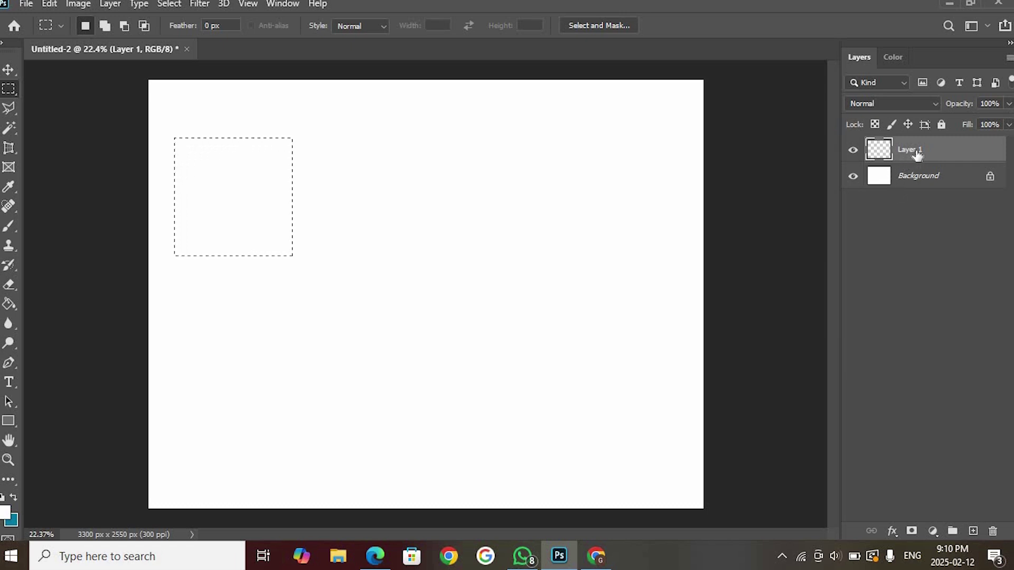
# Set the foreground colour to a dark green.
pyautogui.click(5, 512)
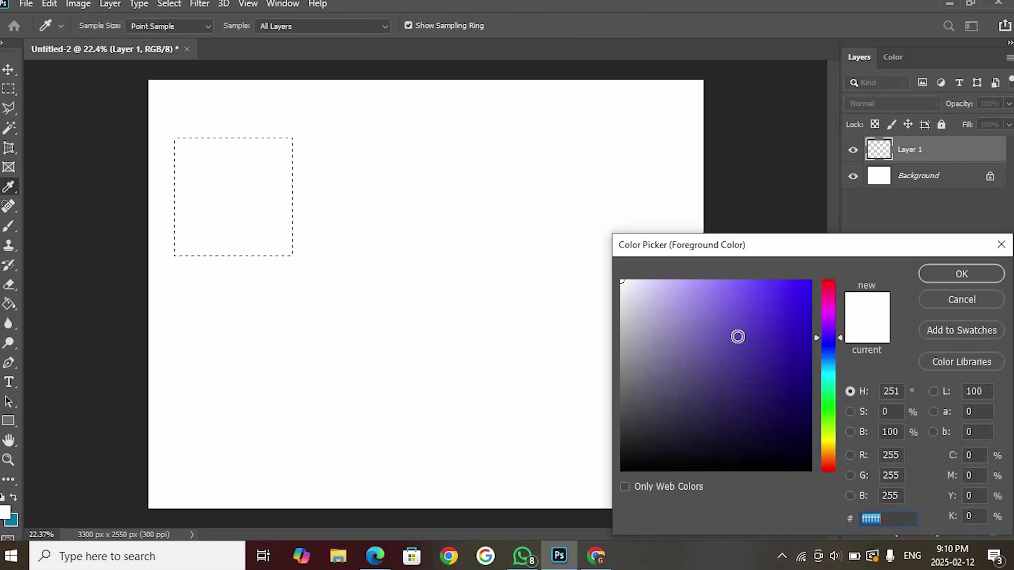
pyautogui.click(825, 309)
pyautogui.click(779, 286)
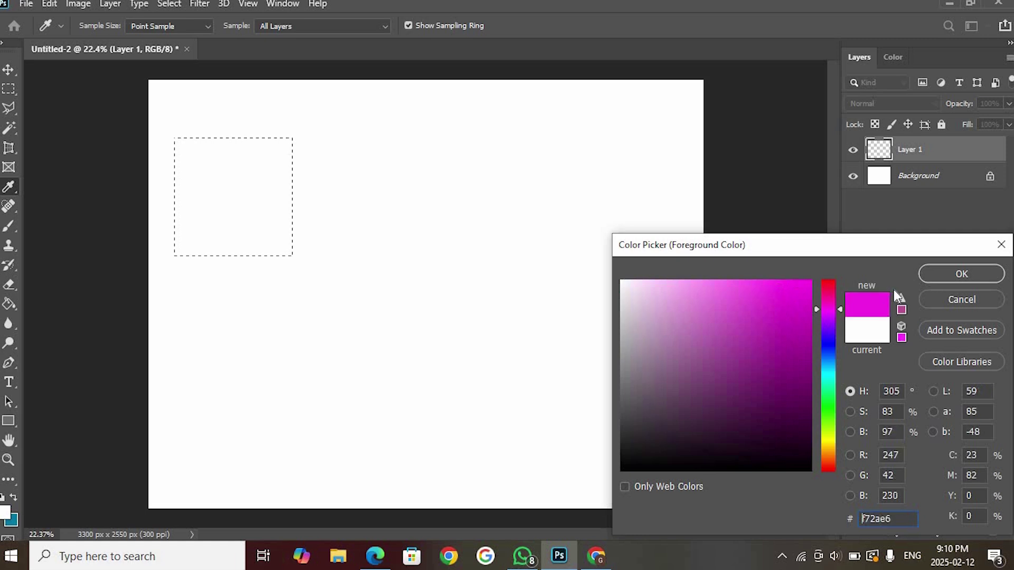
pyautogui.moveTo(829, 367); pyautogui.dragTo(831, 399)
pyautogui.click(832, 413)
pyautogui.click(781, 317)
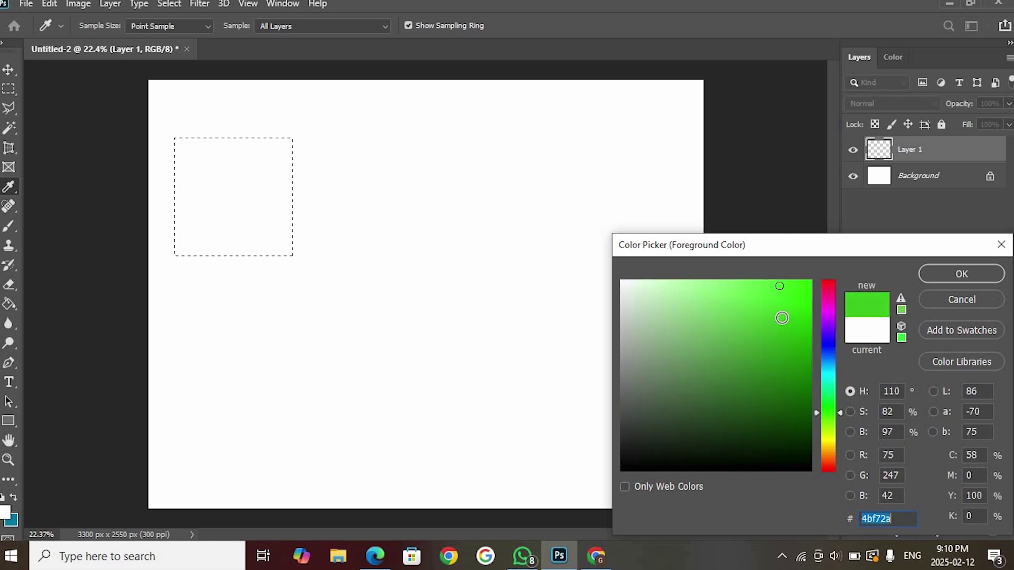
pyautogui.click(763, 373)
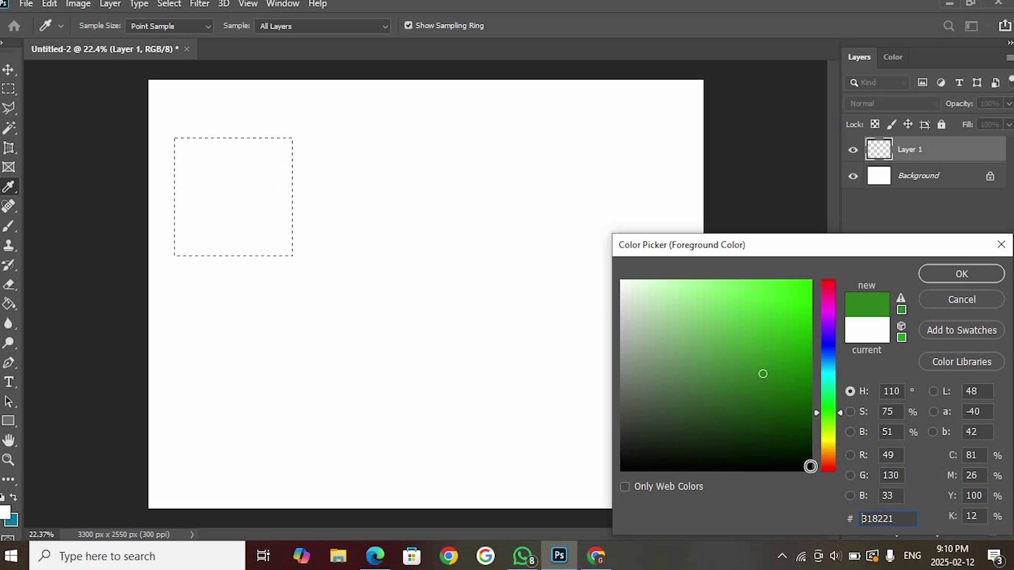
pyautogui.moveTo(650, 453); pyautogui.dragTo(577, 520)
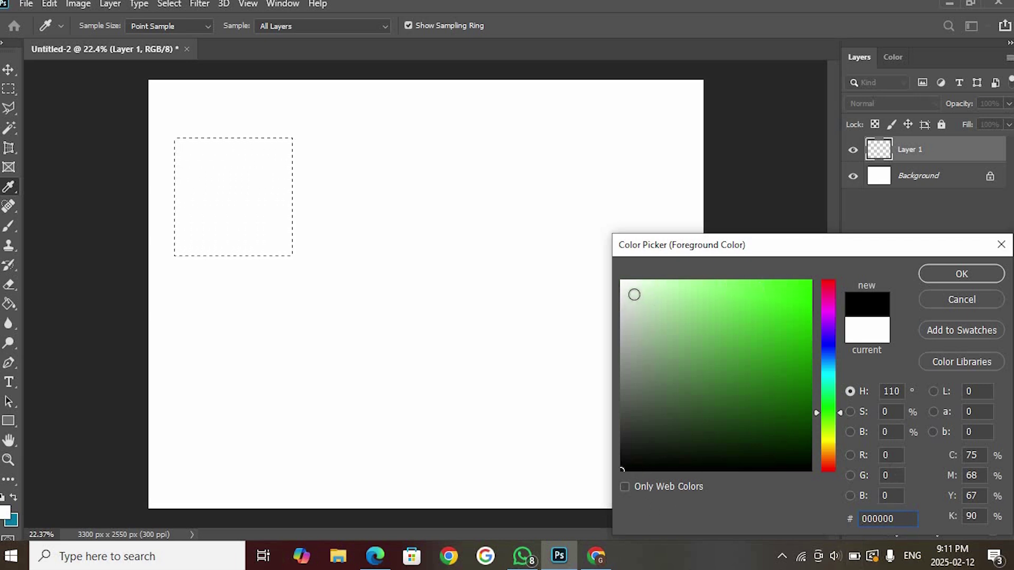
pyautogui.moveTo(628, 290); pyautogui.dragTo(575, 242)
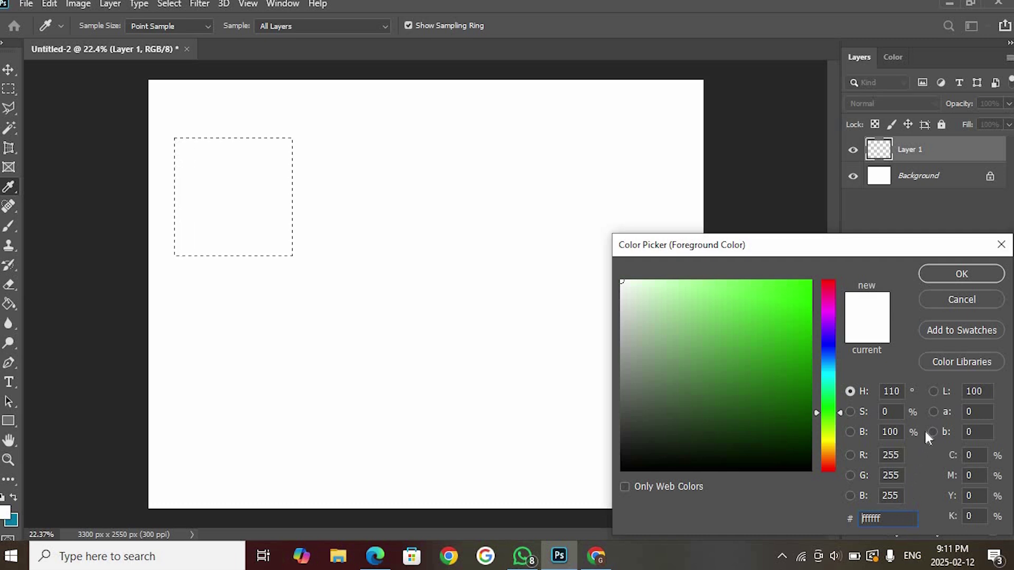
pyautogui.click(788, 379)
pyautogui.click(948, 280)
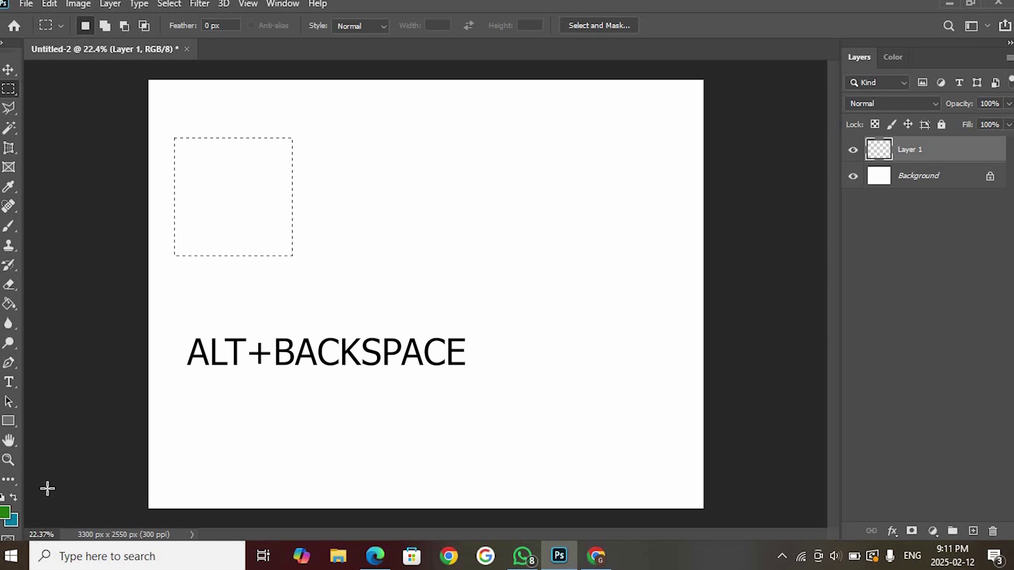
# Fill the square selection with the green foreground colour using the Paint Bucket tool and deselect it.
pyautogui.click(12, 308)
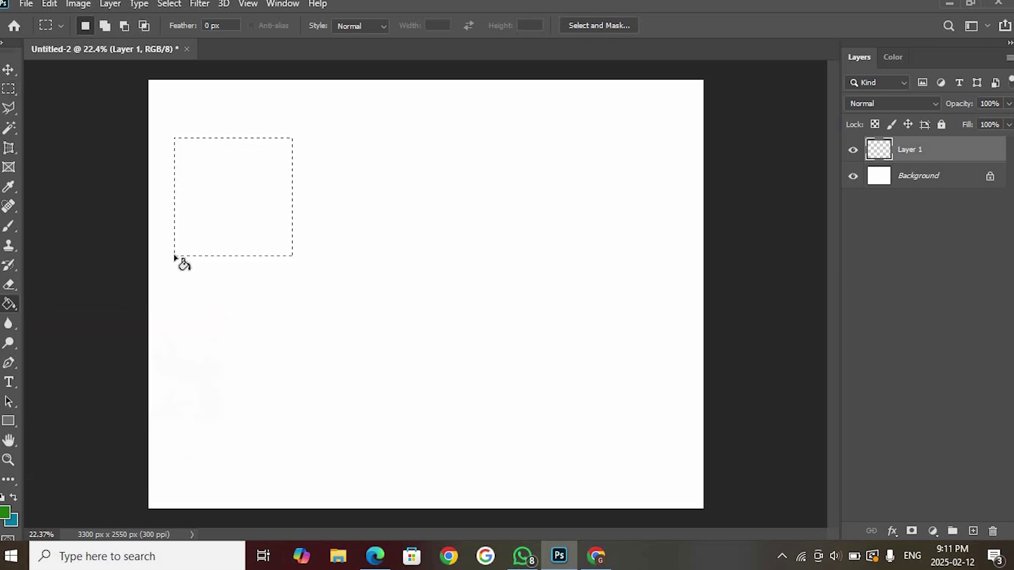
pyautogui.click(208, 232)
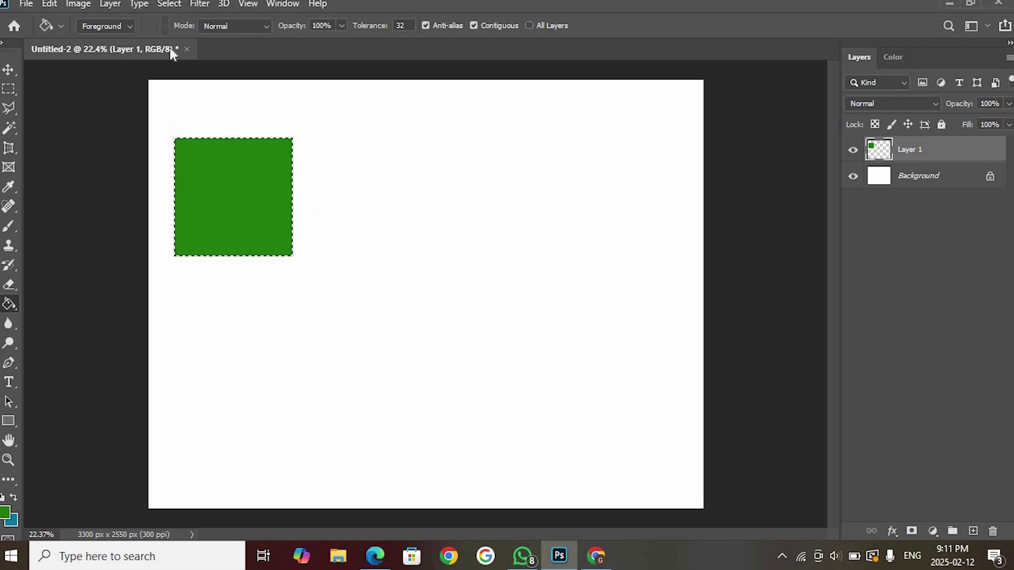
pyautogui.click(170, 4)
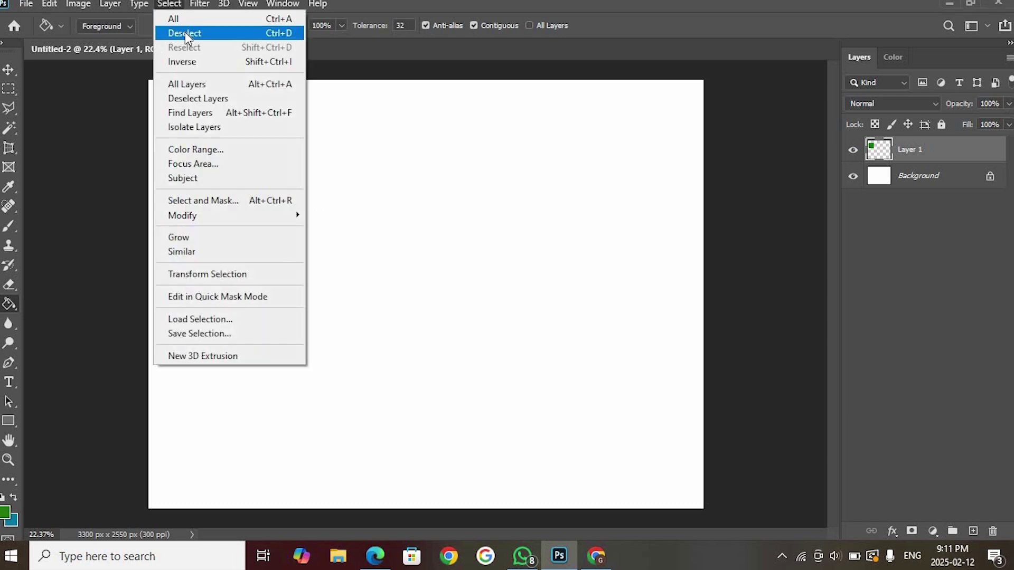
pyautogui.click(185, 33)
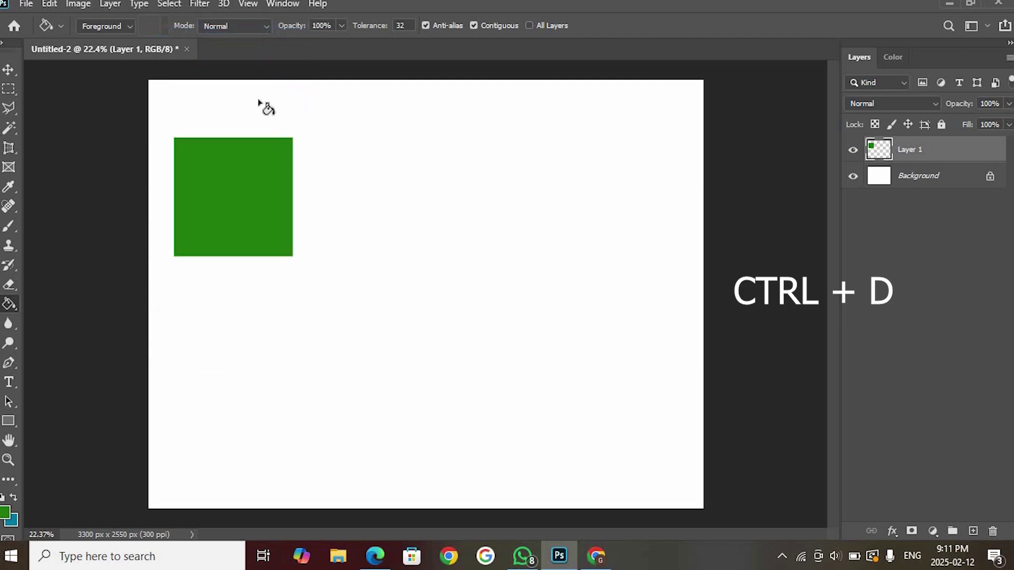
# Make a near-square selection with a 2 px feather to the right of the green square using the Rectangular Marquee tool.
pyautogui.scroll(5, 270, 132)
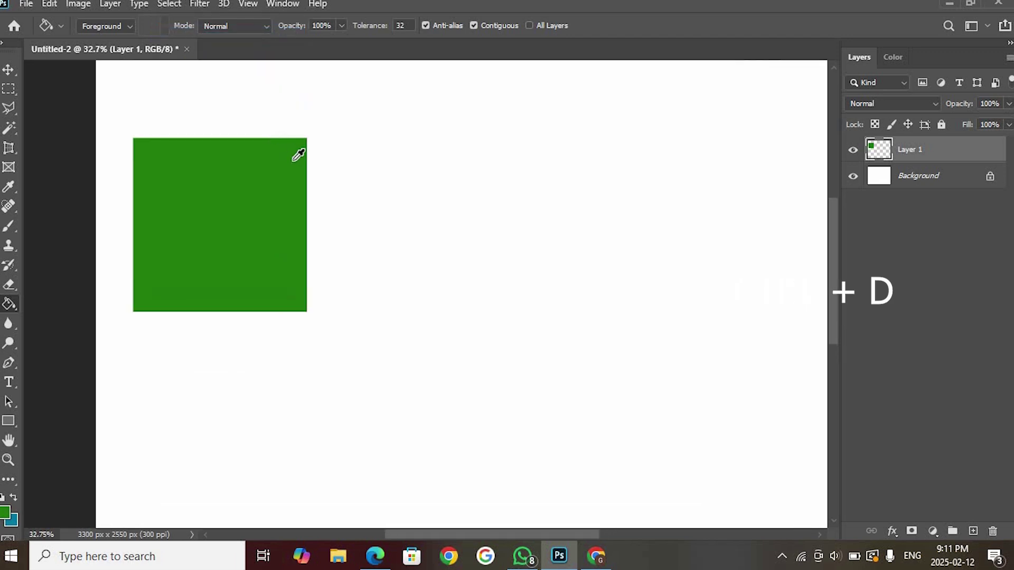
pyautogui.scroll(1, 295, 158)
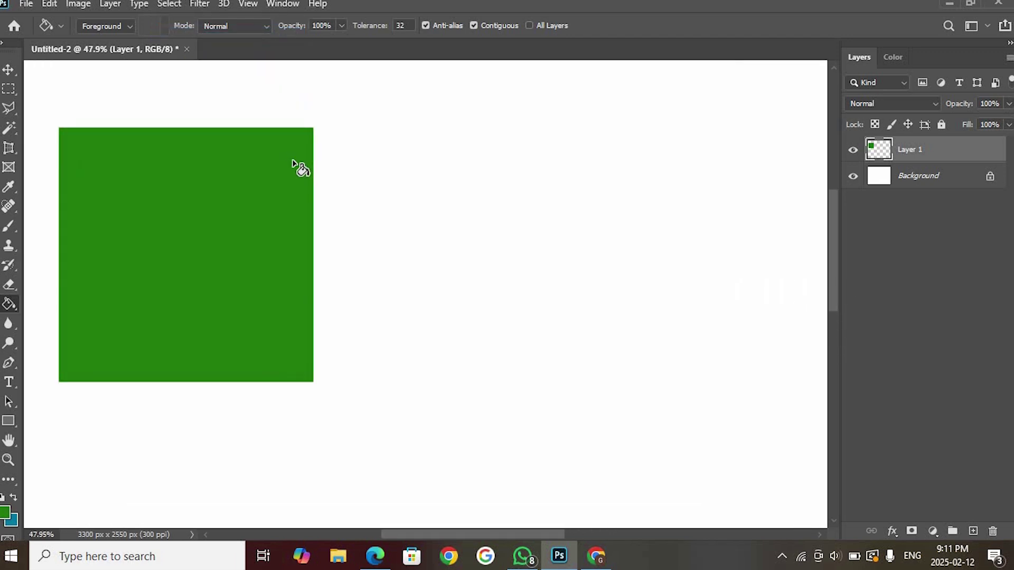
pyautogui.click(12, 91)
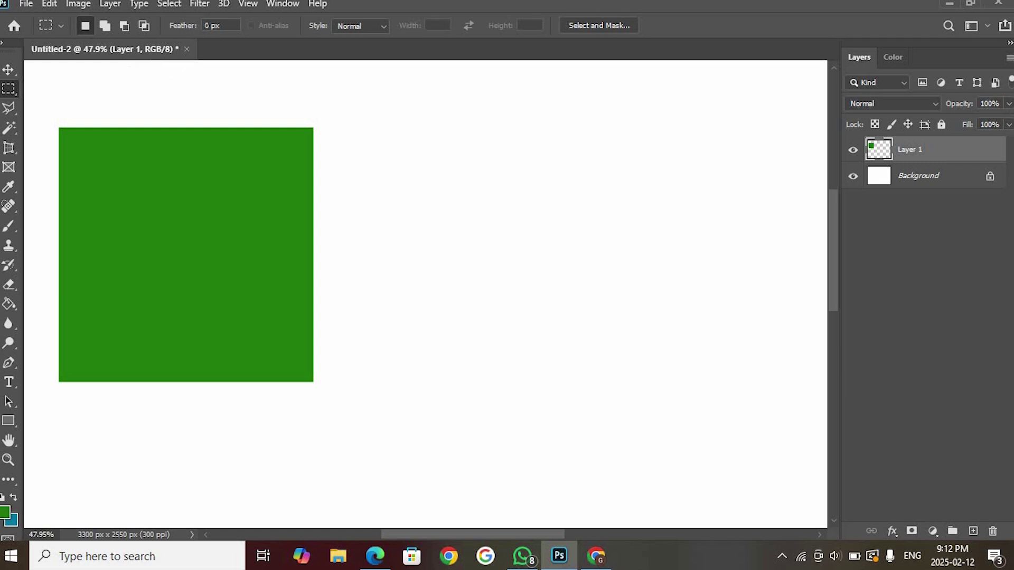
pyautogui.click(190, 29)
pyautogui.write('2')
pyautogui.press('Return')
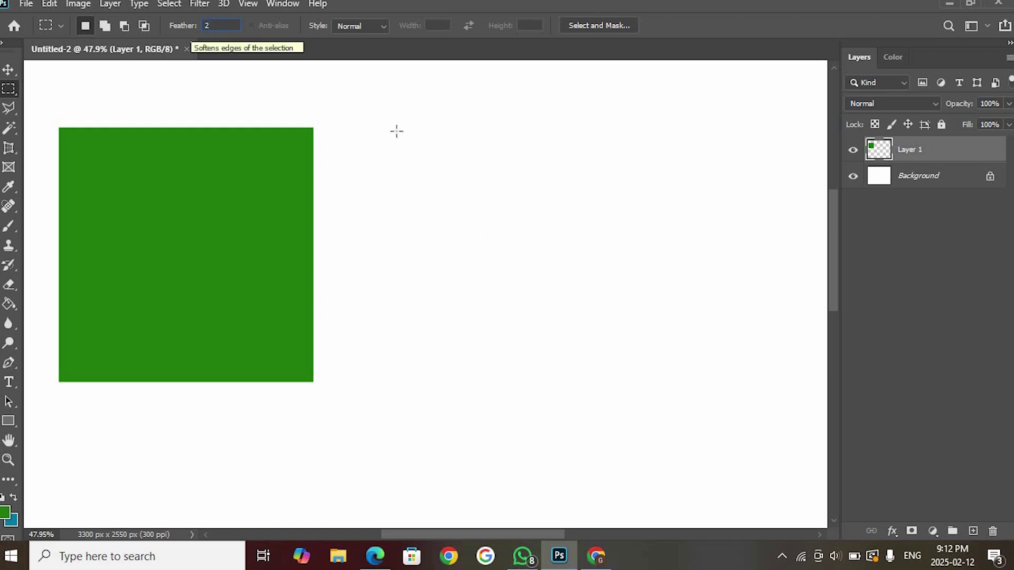
pyautogui.moveTo(395, 129); pyautogui.dragTo(638, 368)
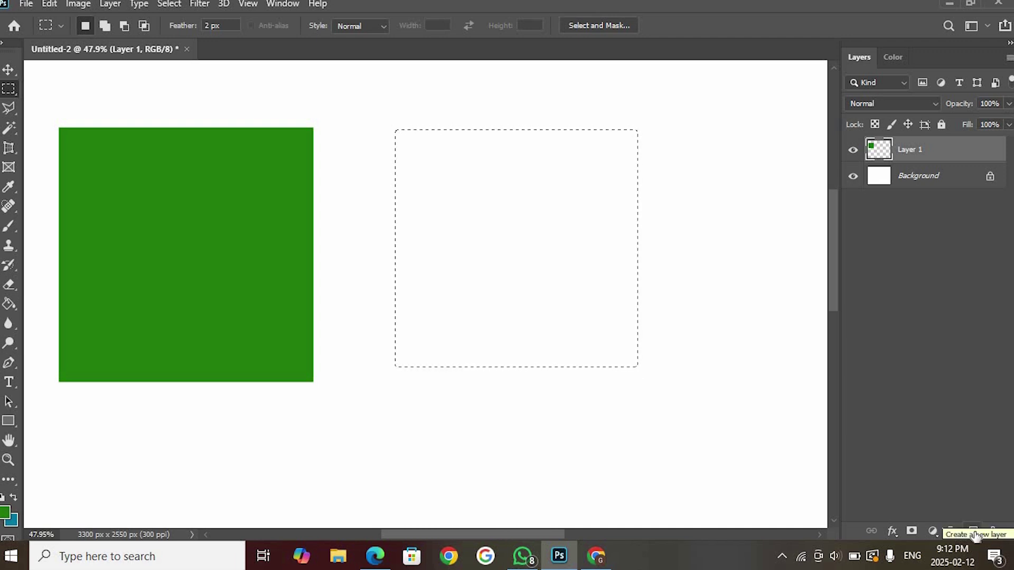
# Fill the feathered selection with the green foreground colour on a new layer and deselect it.
pyautogui.click(973, 531)
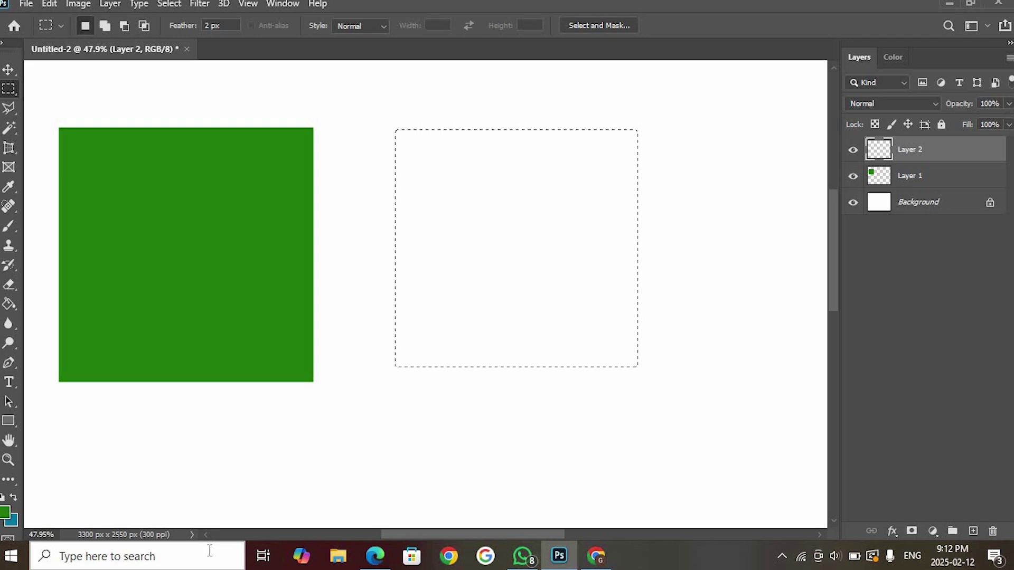
pyautogui.hotkey('alt', 'BackSpace')
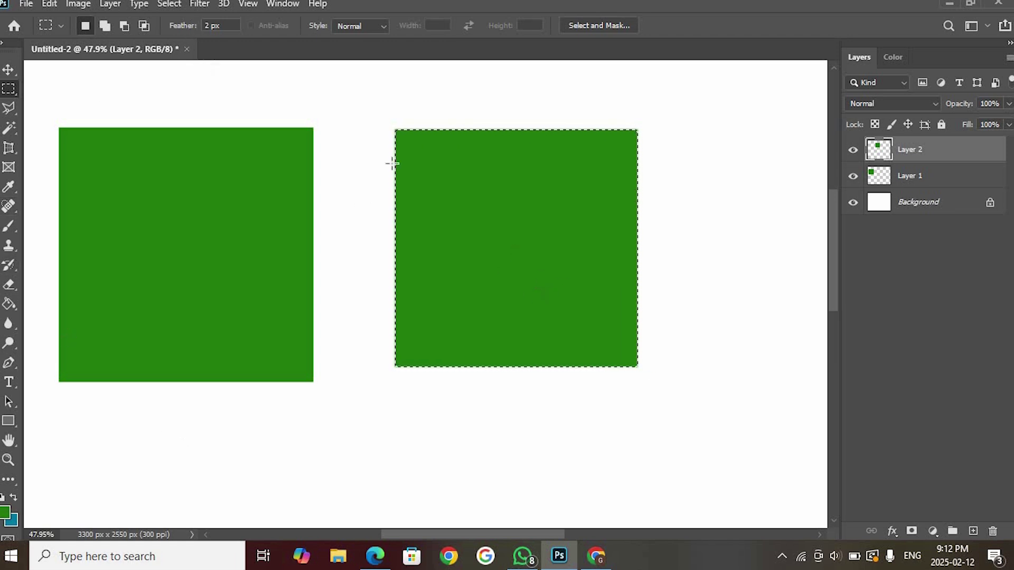
pyautogui.click(169, 6)
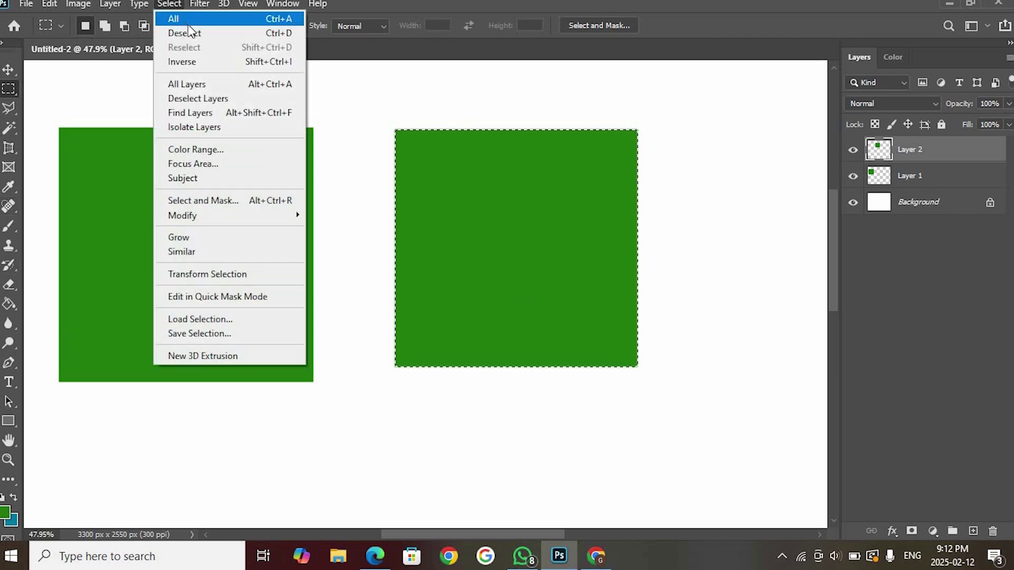
pyautogui.click(186, 33)
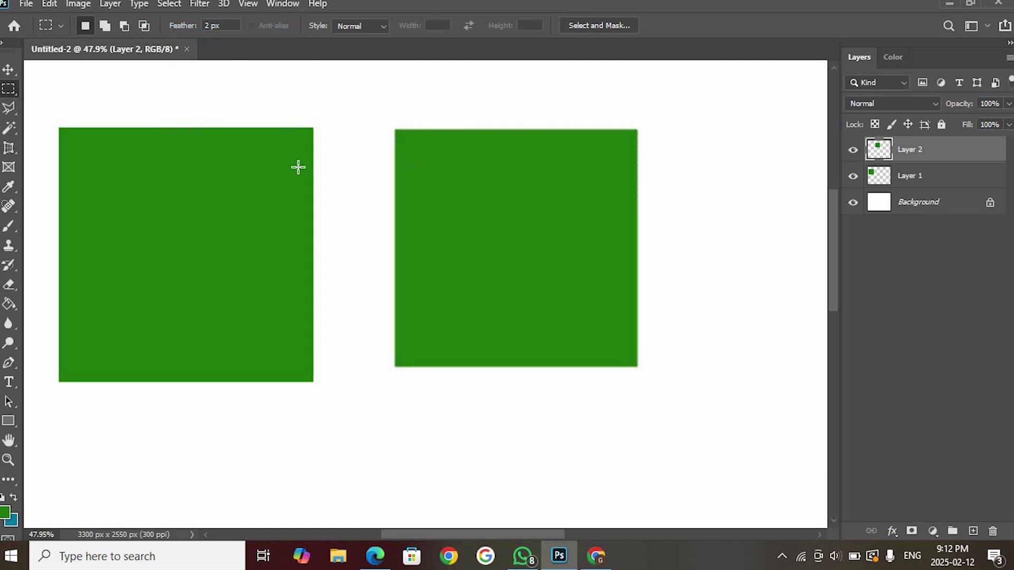
# Compare the edges of the feathered square with those of the first square up close.
pyautogui.scroll(3, 381, 153)
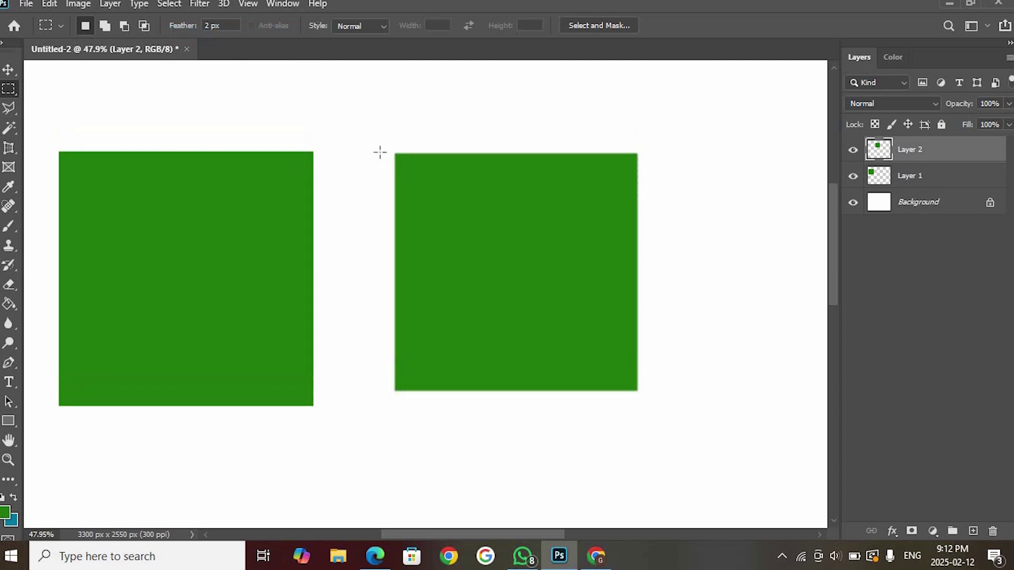
pyautogui.scroll(4, 377, 171)
pyautogui.scroll(5, 362, 236)
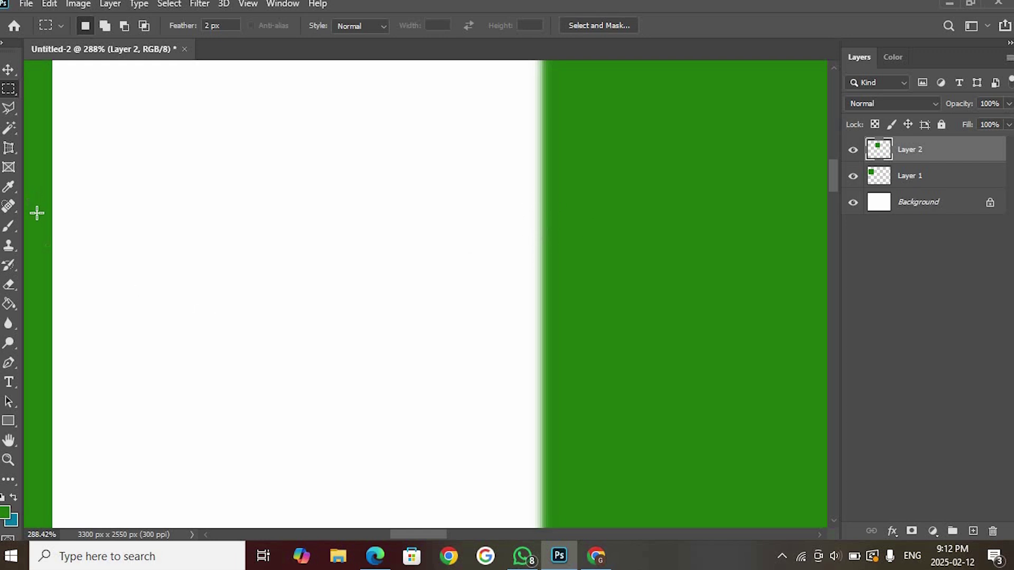
pyautogui.scroll(-5, 363, 238)
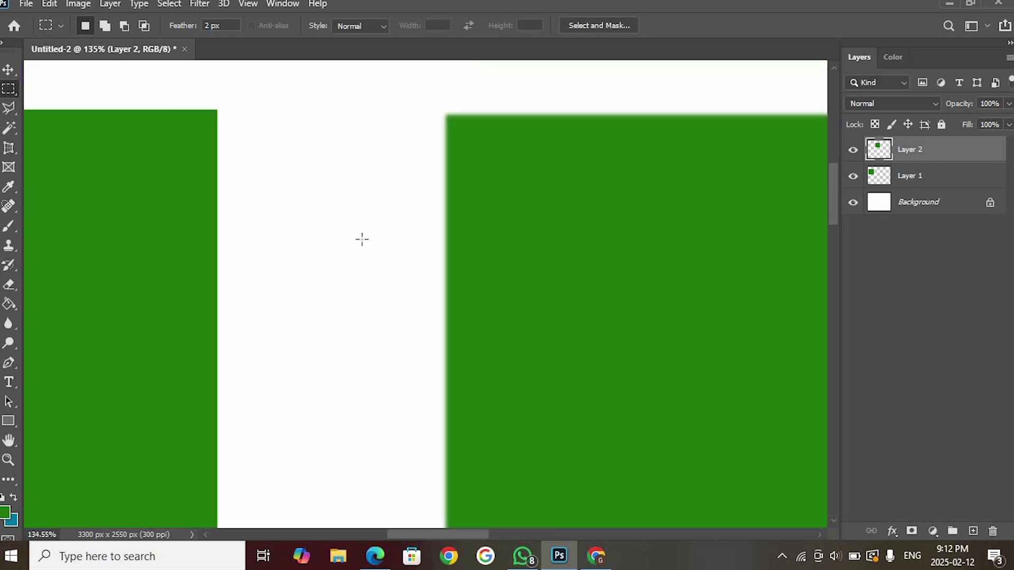
pyautogui.scroll(-2, 355, 184)
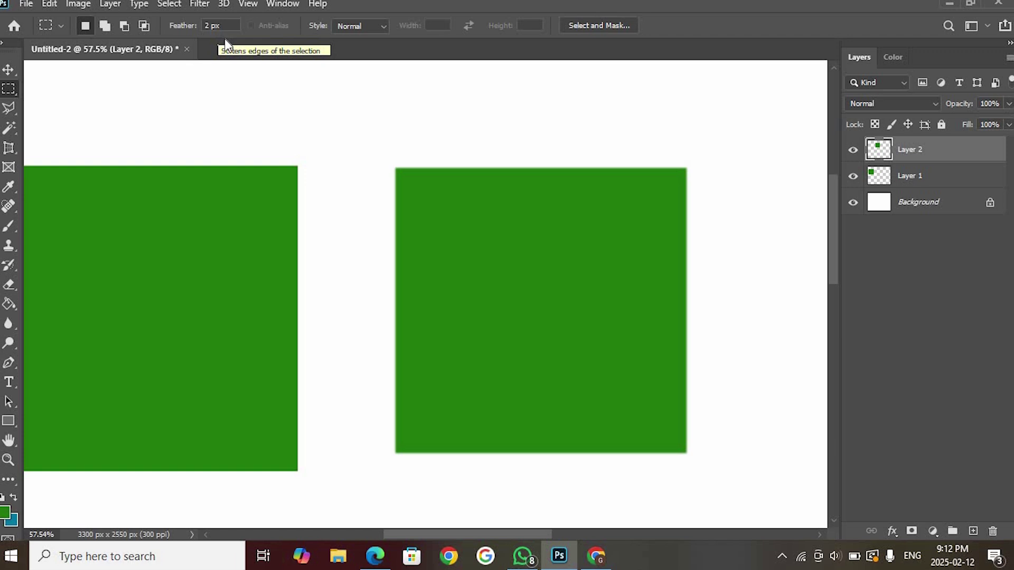
pyautogui.scroll(-2, 374, 192)
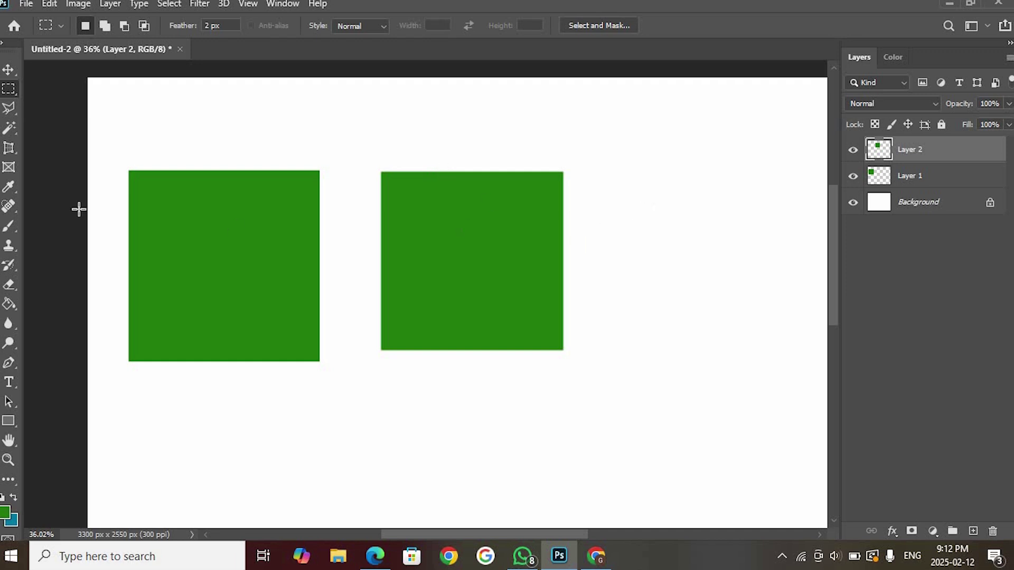
# Draw a circular selection to the right of the second square with the Elliptical Marquee tool.
pyautogui.rightClick(15, 91)
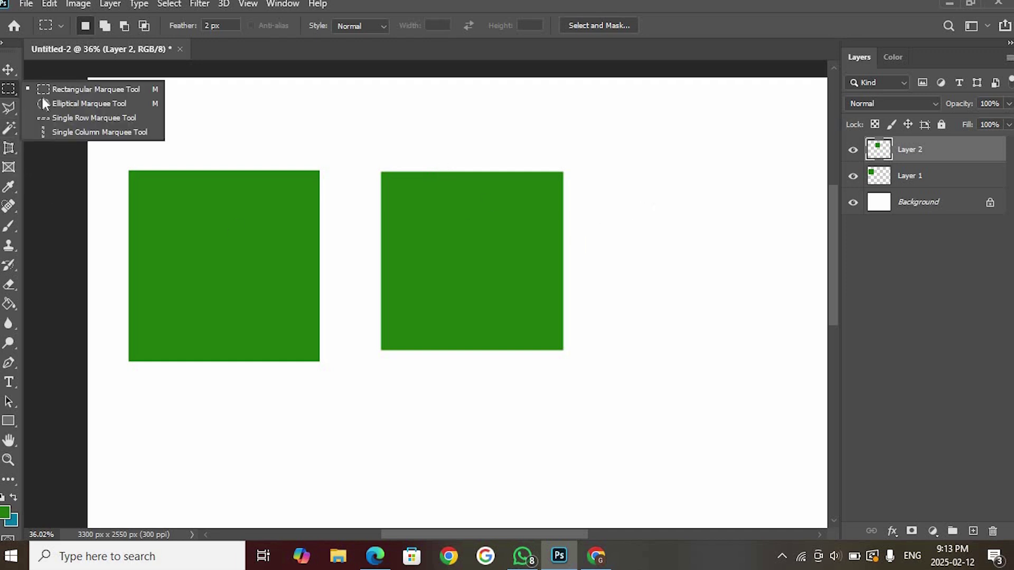
pyautogui.click(90, 106)
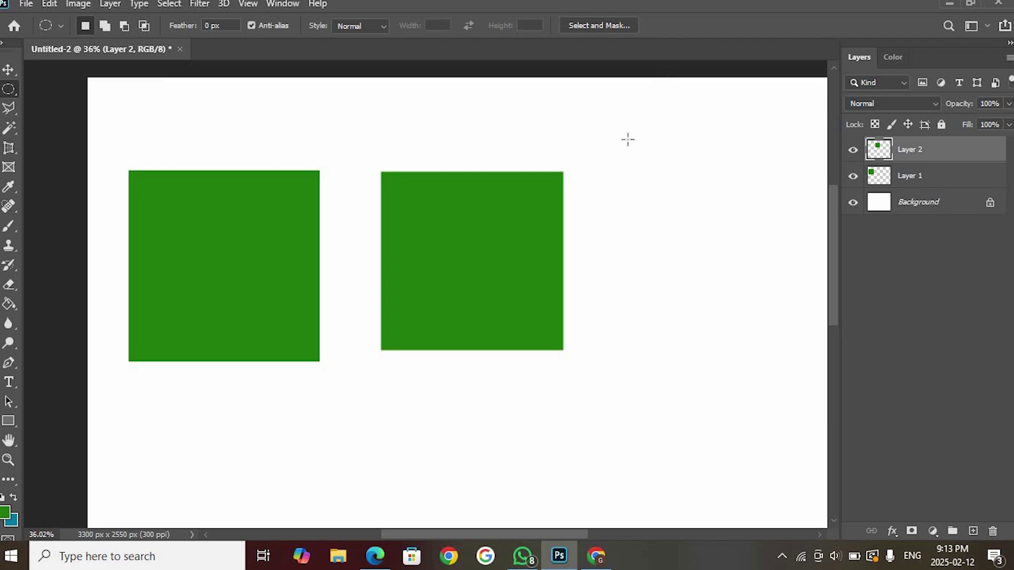
pyautogui.moveTo(603, 125); pyautogui.dragTo(777, 180)
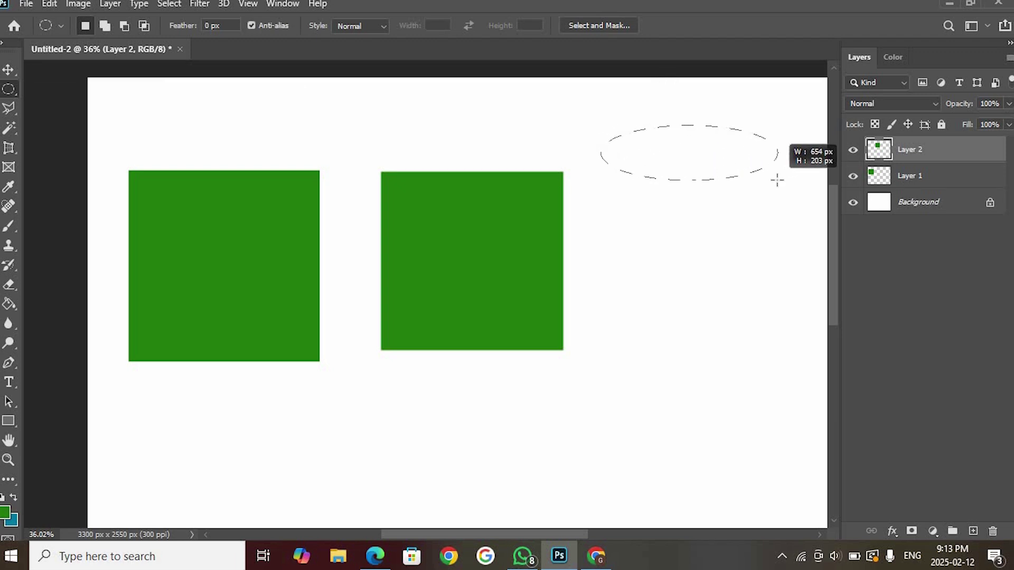
pyautogui.moveTo(777, 180); pyautogui.dragTo(811, 317)
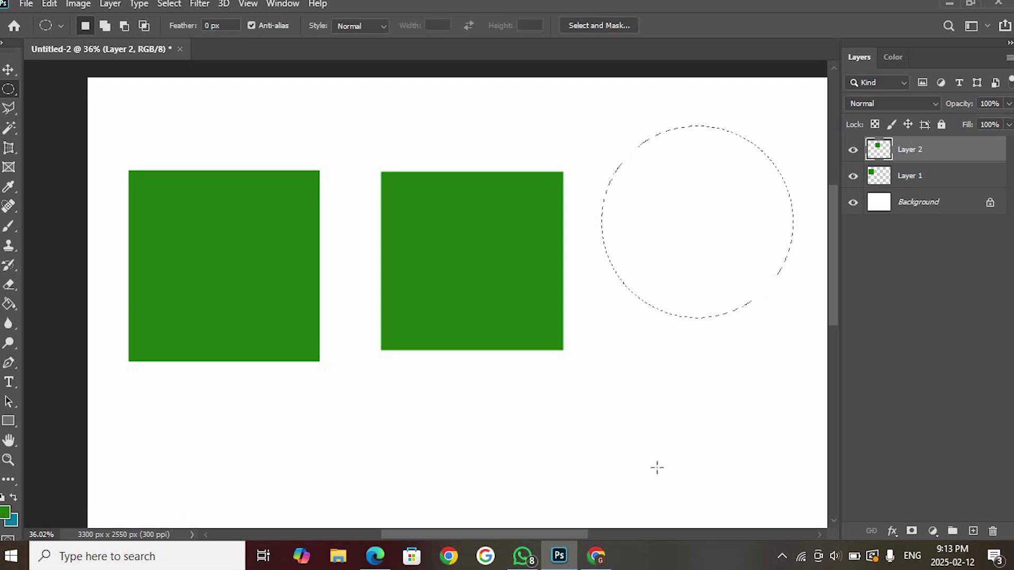
# Fill the circular selection with the green foreground colour on Layer 2 and deselect it.
pyautogui.hotkey('alt', 'BackSpace')
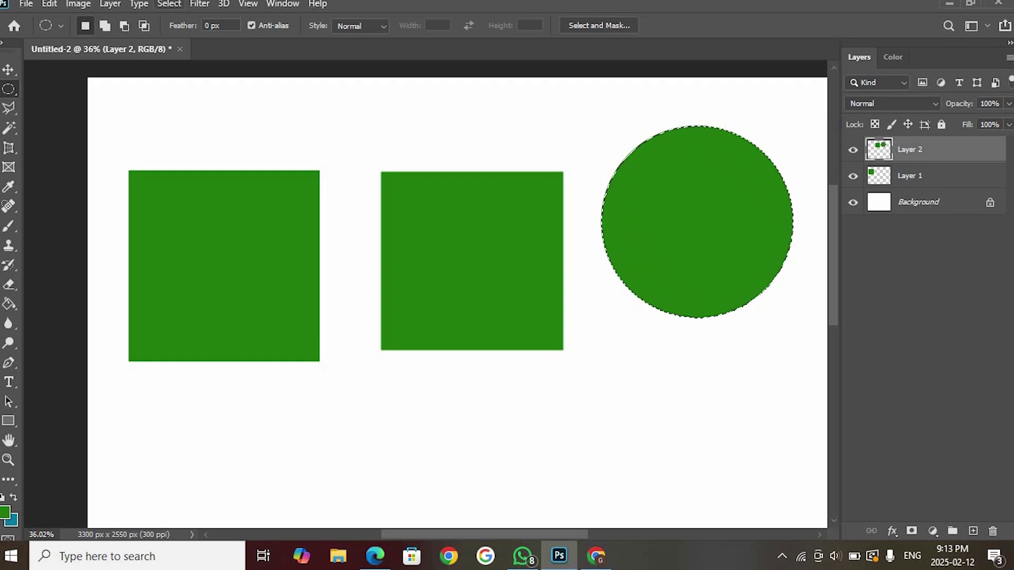
pyautogui.click(169, 4)
pyautogui.click(194, 33)
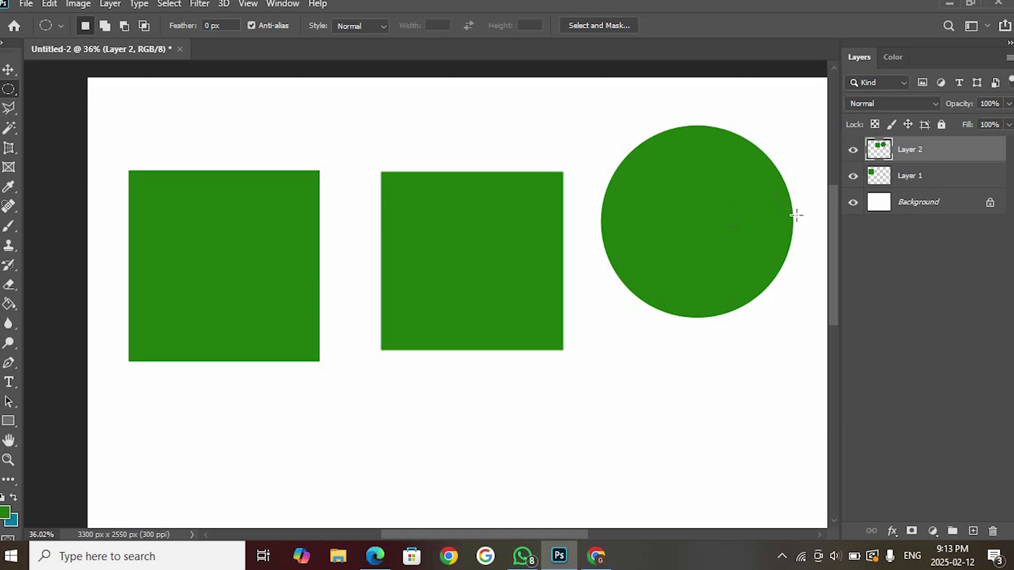
# Move Layer 2's square and circle together up and to the left until the circle meets the canvas's upper edge, and select the first square's layer.
pyautogui.click(8, 72)
pyautogui.click(749, 276)
pyautogui.moveTo(748, 276); pyautogui.dragTo(681, 168)
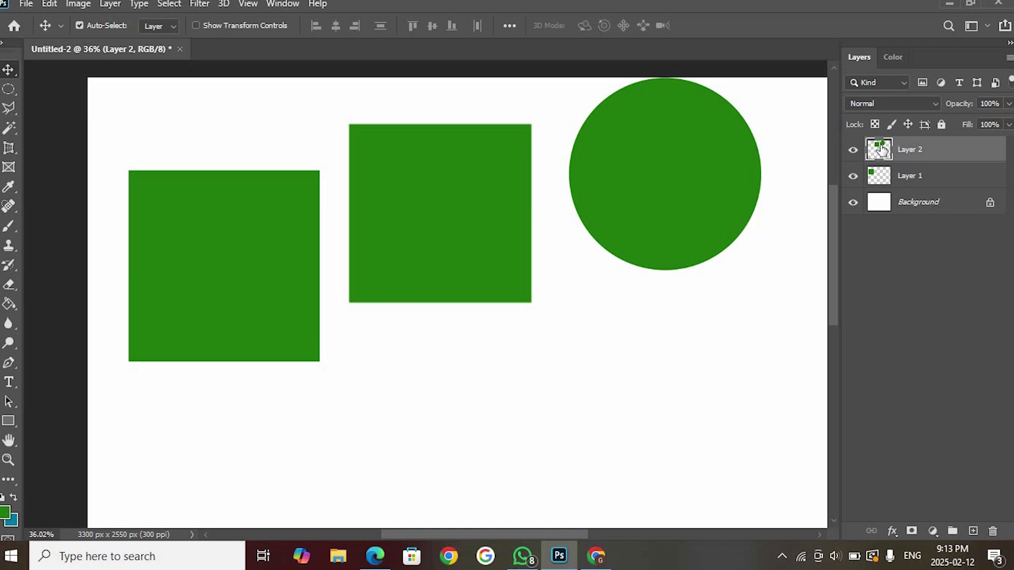
pyautogui.click(258, 280)
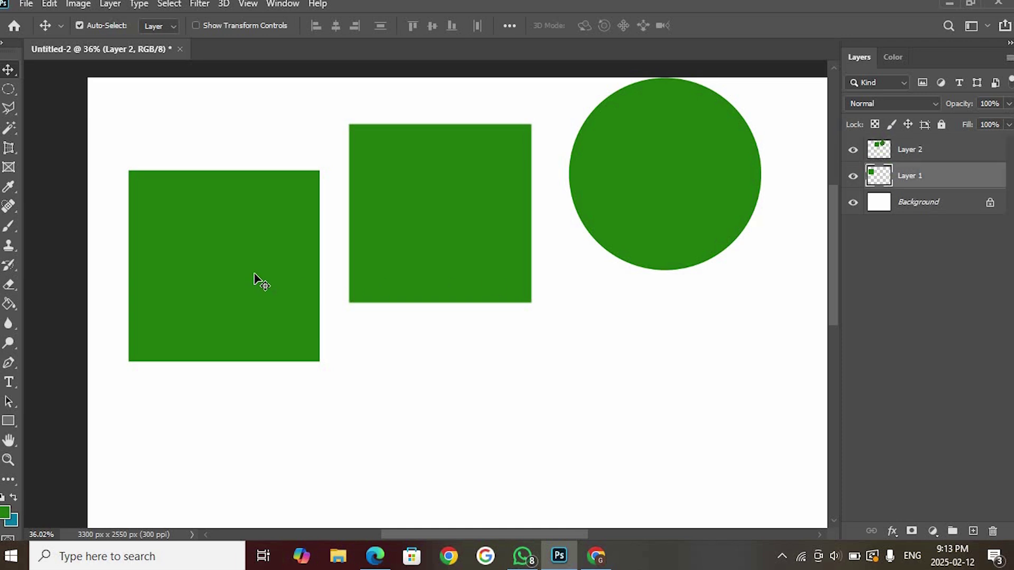
# Move Layer 1's square below the circle and back to the left of Layer 2's square.
pyautogui.moveTo(264, 310); pyautogui.dragTo(668, 411)
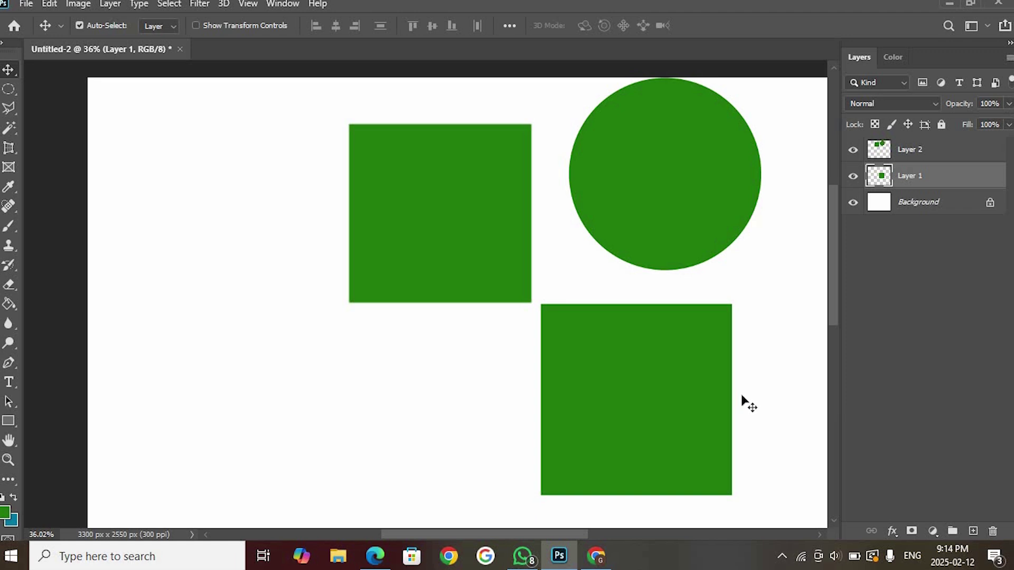
pyautogui.moveTo(699, 401); pyautogui.dragTo(270, 272)
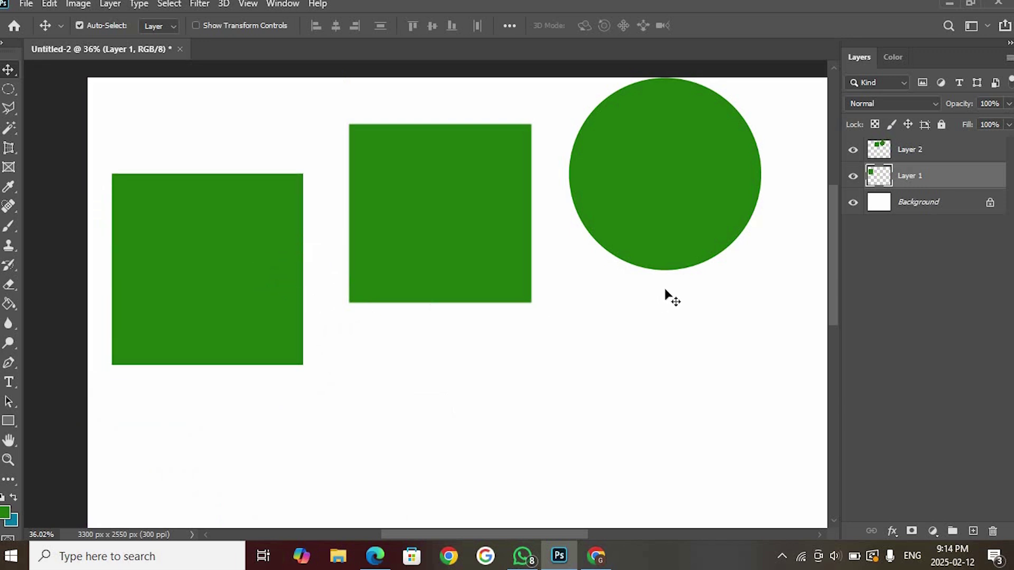
# Select the pixels of Layer 1's square, fill them with a new magenta foreground colour, and deselect.
pyautogui.rightClick(880, 173)
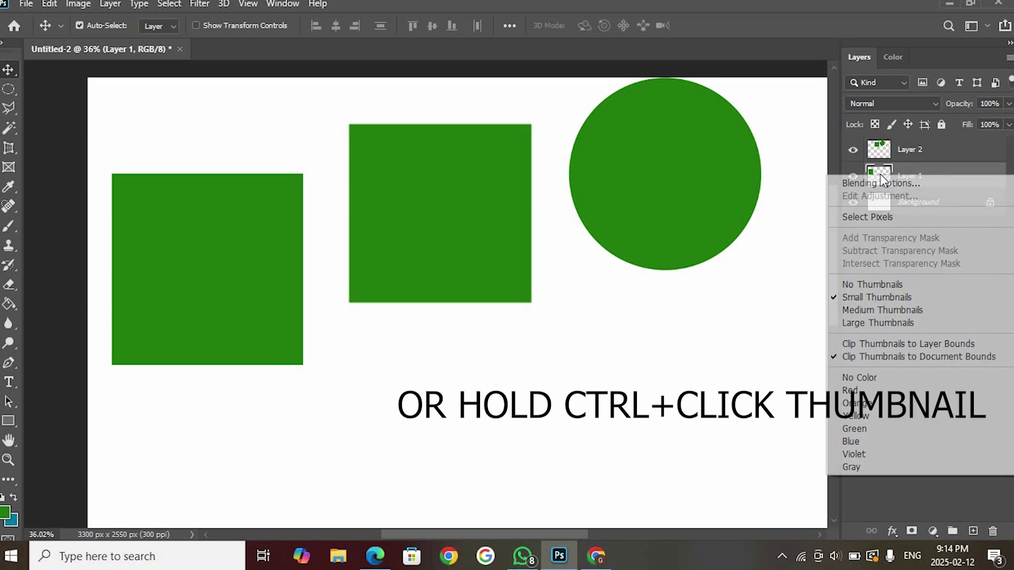
pyautogui.click(874, 218)
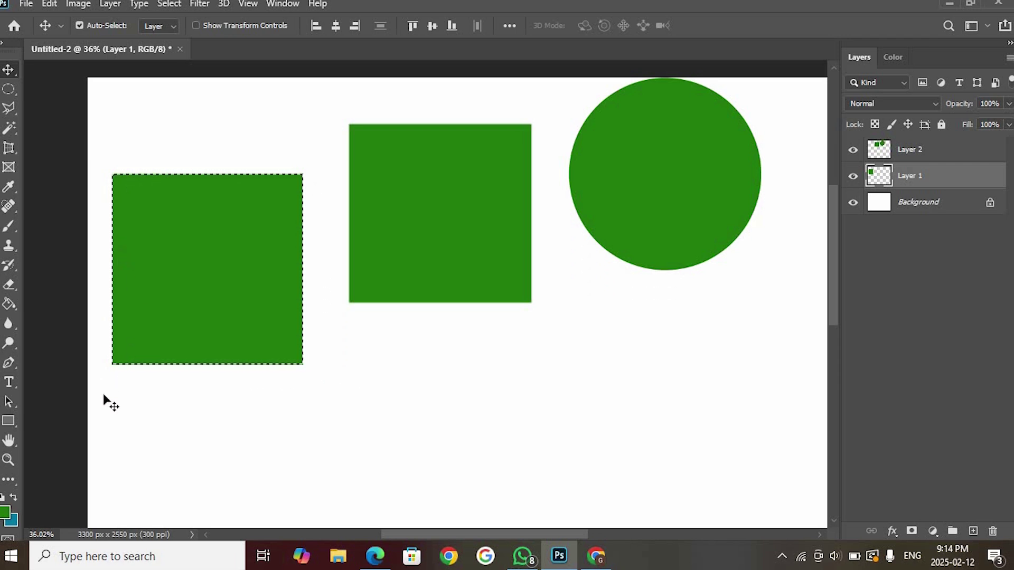
pyautogui.click(6, 513)
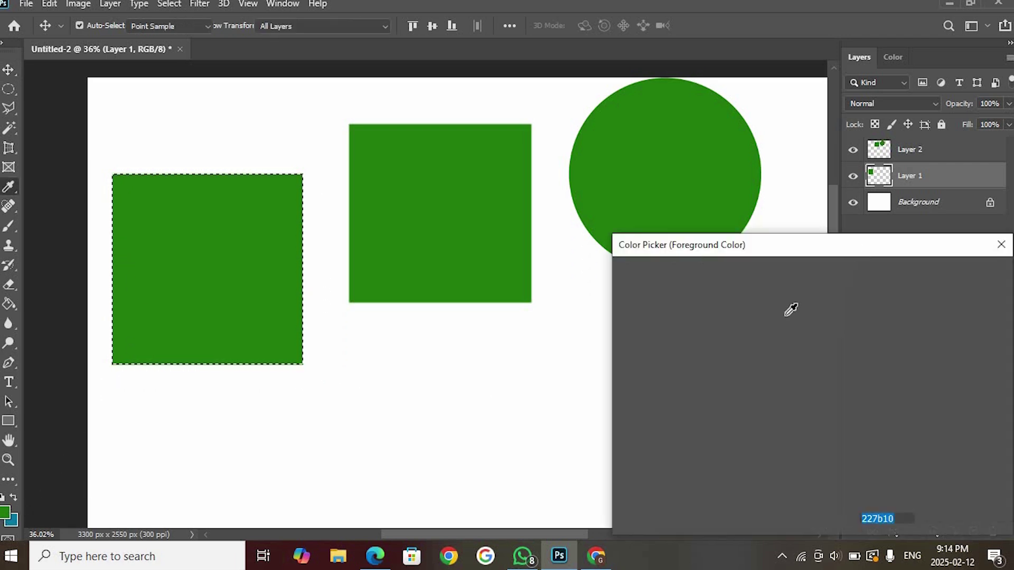
pyautogui.click(828, 293)
pyautogui.click(781, 315)
pyautogui.click(954, 275)
pyautogui.hotkey('alt', 'BackSpace')
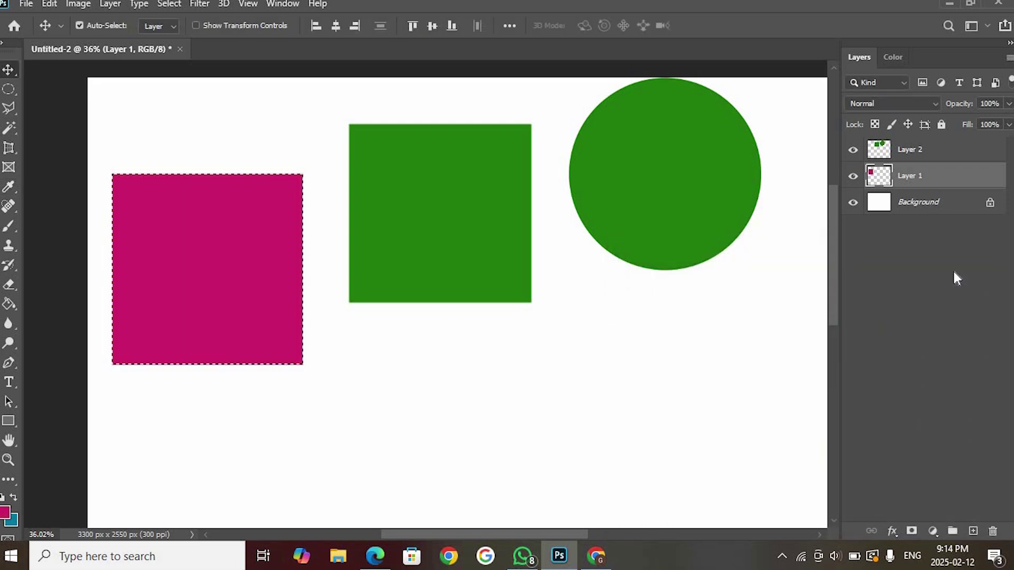
pyautogui.click(176, 9)
pyautogui.click(185, 33)
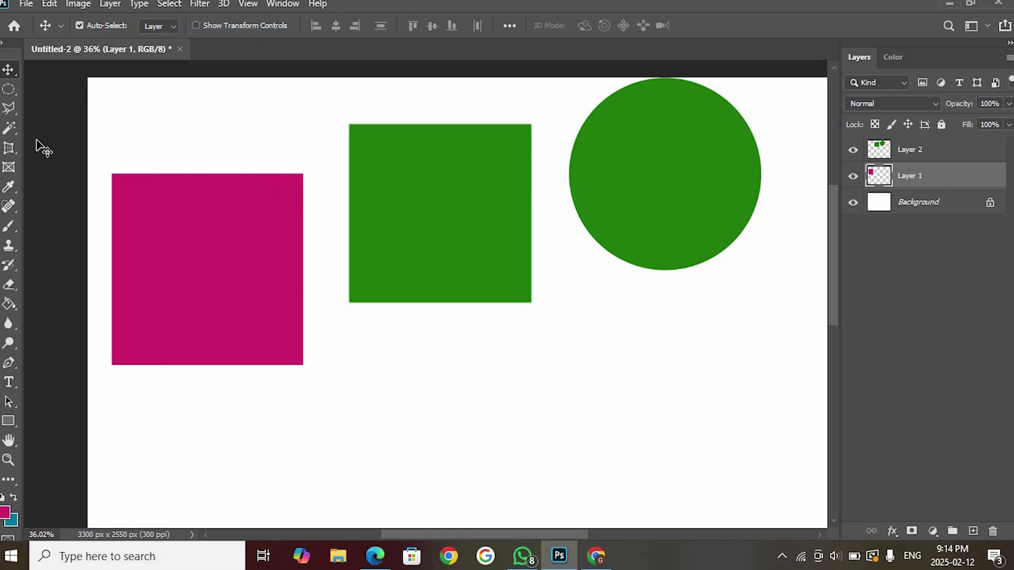
# Cut a wide ellipse out of the magenta square's right side with an Elliptical Marquee selection.
pyautogui.click(10, 87)
pyautogui.moveTo(154, 187); pyautogui.dragTo(343, 290)
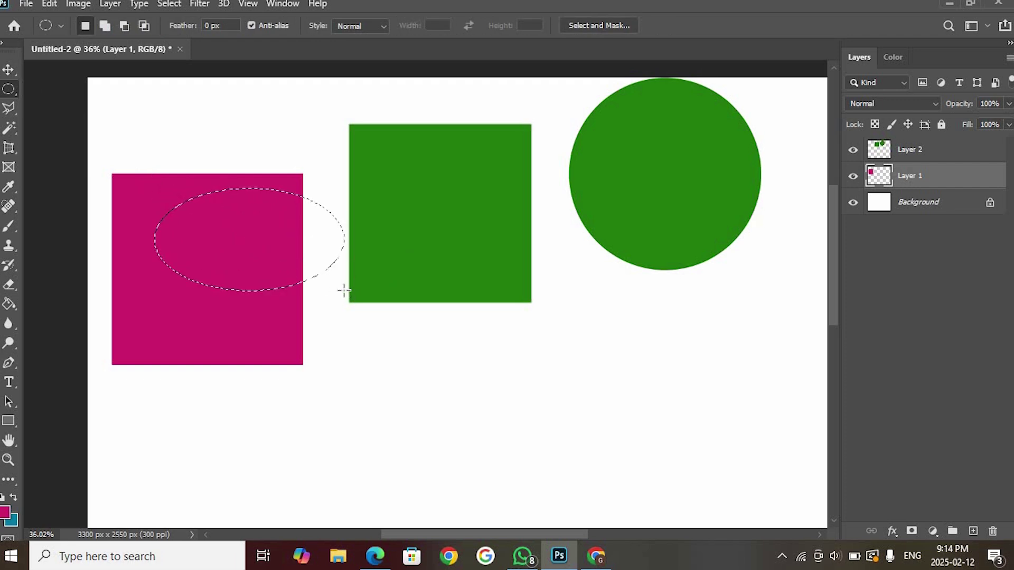
pyautogui.press('Delete')
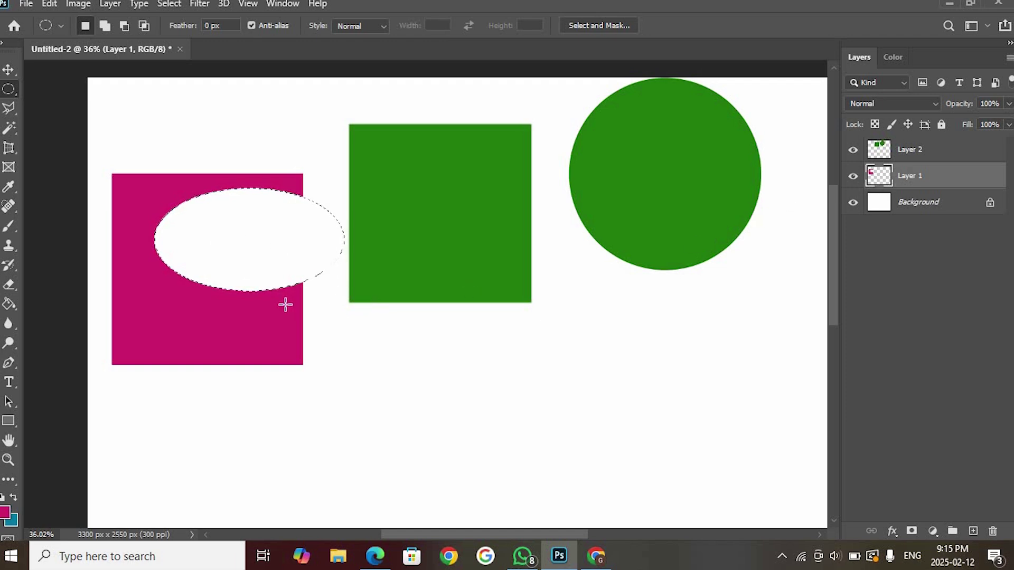
# Cut an elliptical area out of the green square's right side on Layer 2 and deselect.
pyautogui.moveTo(414, 181); pyautogui.dragTo(581, 300)
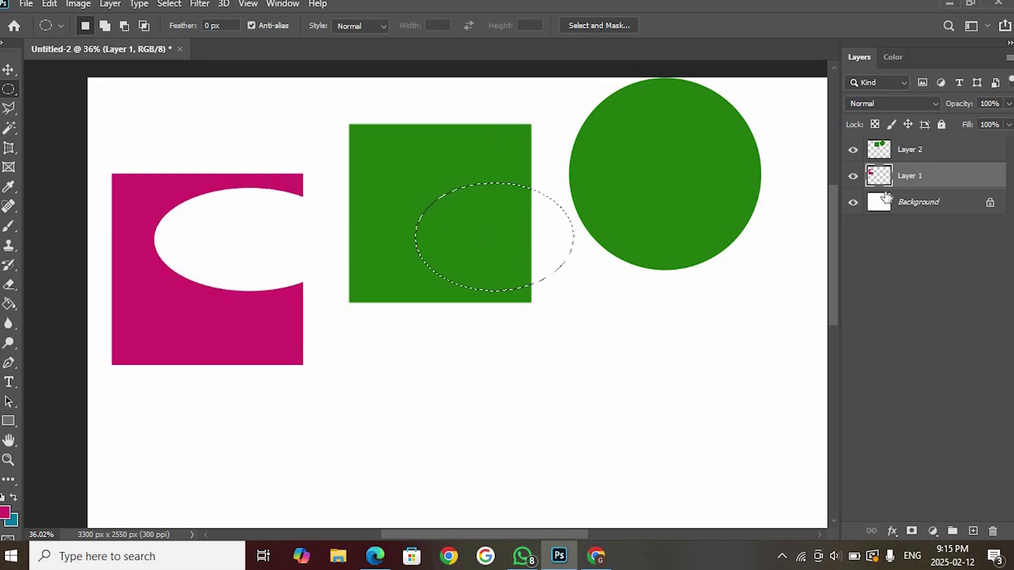
pyautogui.click(960, 157)
pyautogui.press('Delete')
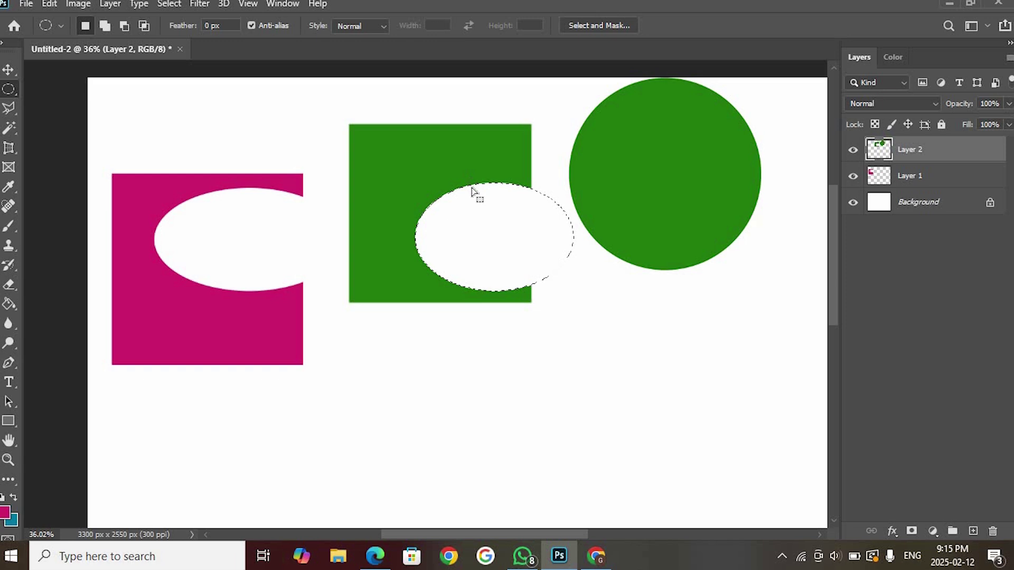
pyautogui.click(176, 5)
pyautogui.click(187, 29)
# Select an elliptical area inside the green circle and darken it by lowering the brightness with Brightness/Contrast.
pyautogui.moveTo(629, 124); pyautogui.dragTo(745, 223)
pyautogui.click(85, 2)
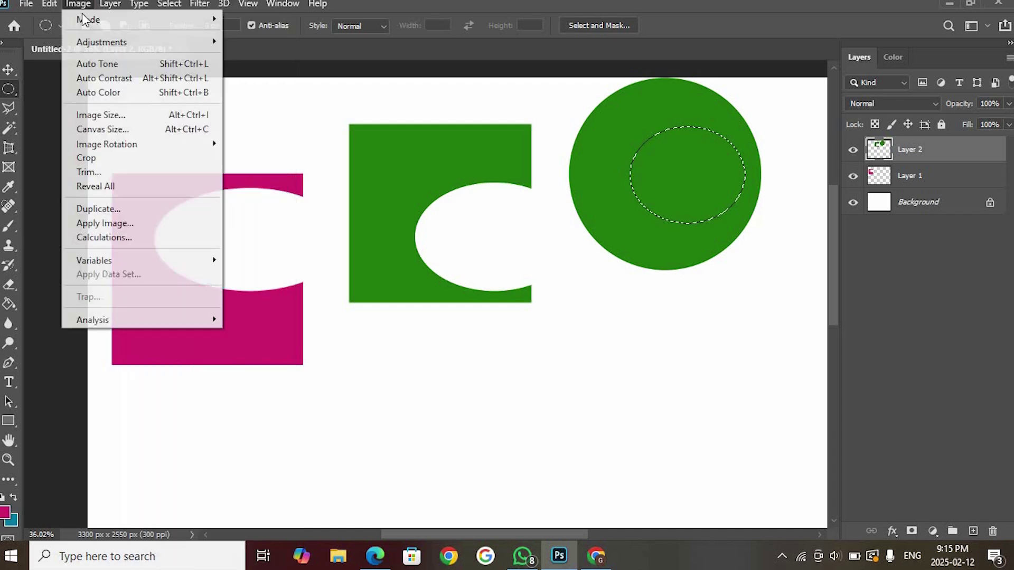
pyautogui.moveTo(96, 41)
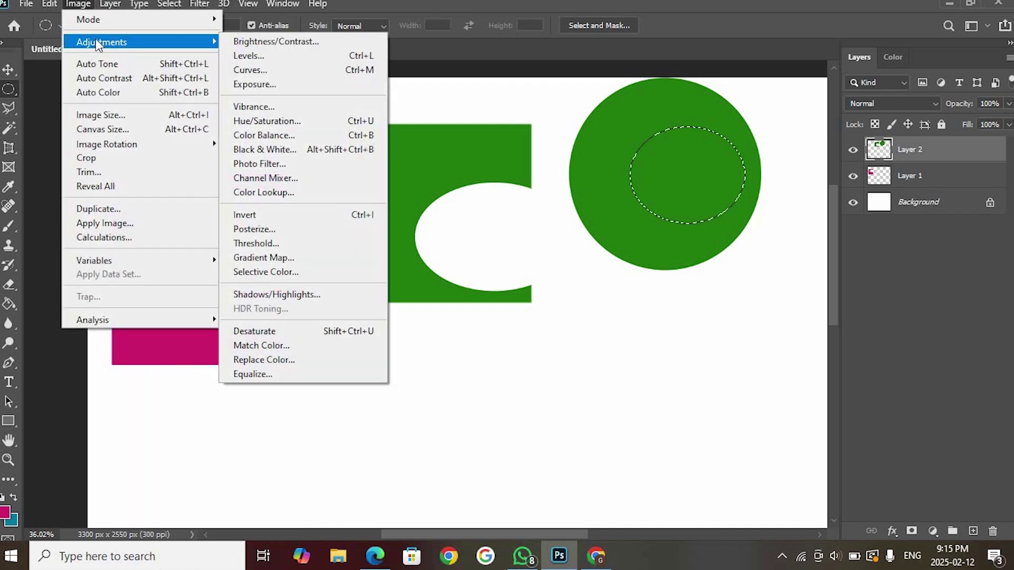
pyautogui.click(249, 42)
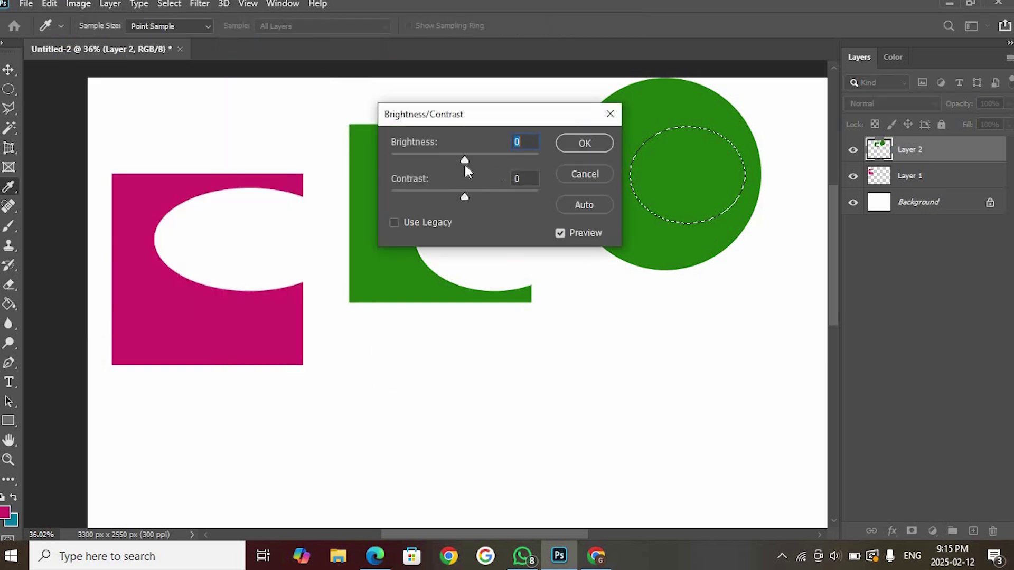
pyautogui.moveTo(467, 157); pyautogui.dragTo(448, 170)
pyautogui.click(591, 141)
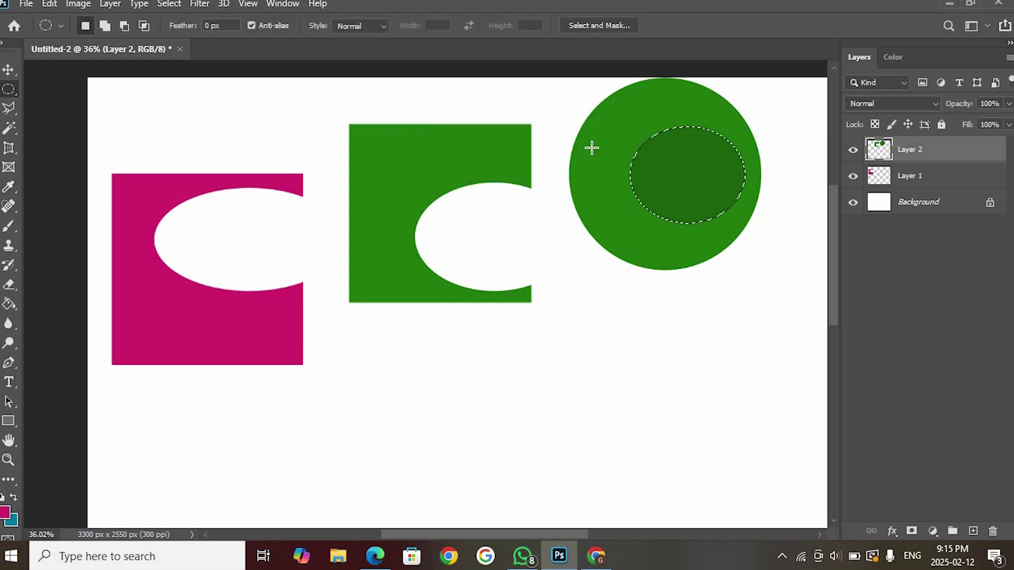